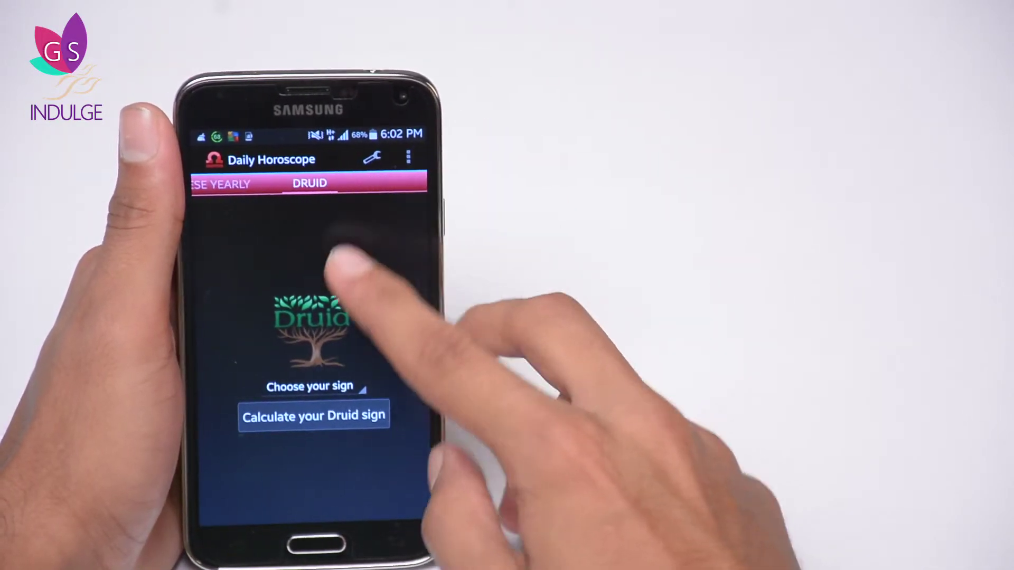
# Swipe back across the tab bar to land on the Druid horoscope page.
pyautogui.moveTo(271, 306); pyautogui.dragTo(419, 283)
pyautogui.click(400, 182)
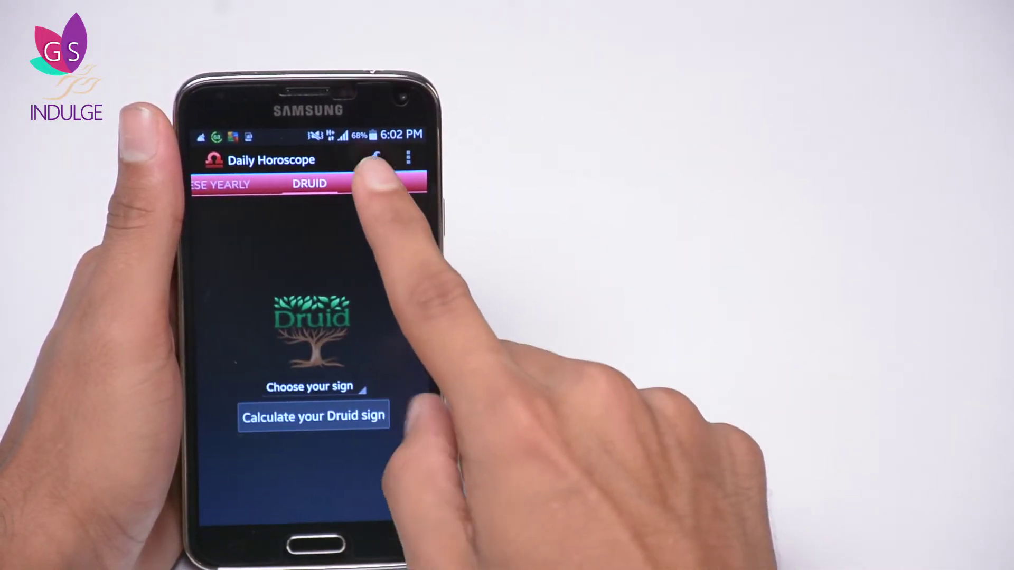
# In settings, switch the Color Theme from red to Ice Blue.
pyautogui.click(371, 158)
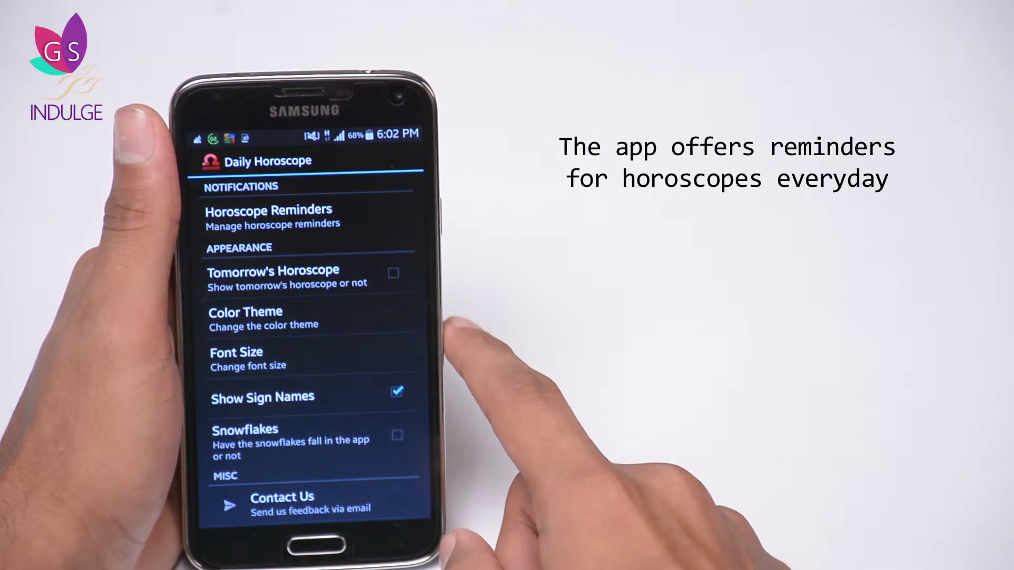
pyautogui.moveTo(341, 464); pyautogui.dragTo(262, 396)
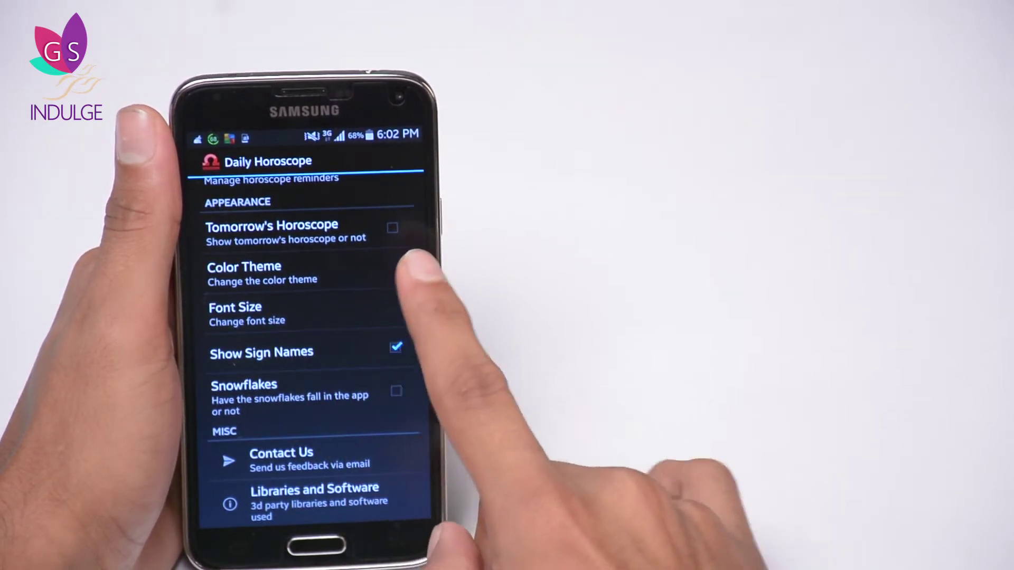
pyautogui.click(400, 271)
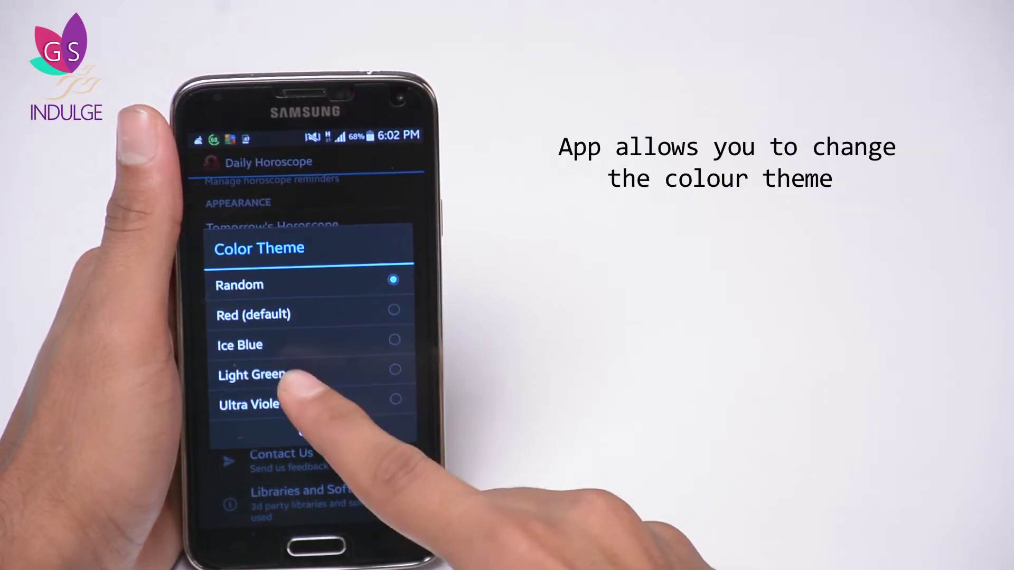
pyautogui.click(357, 345)
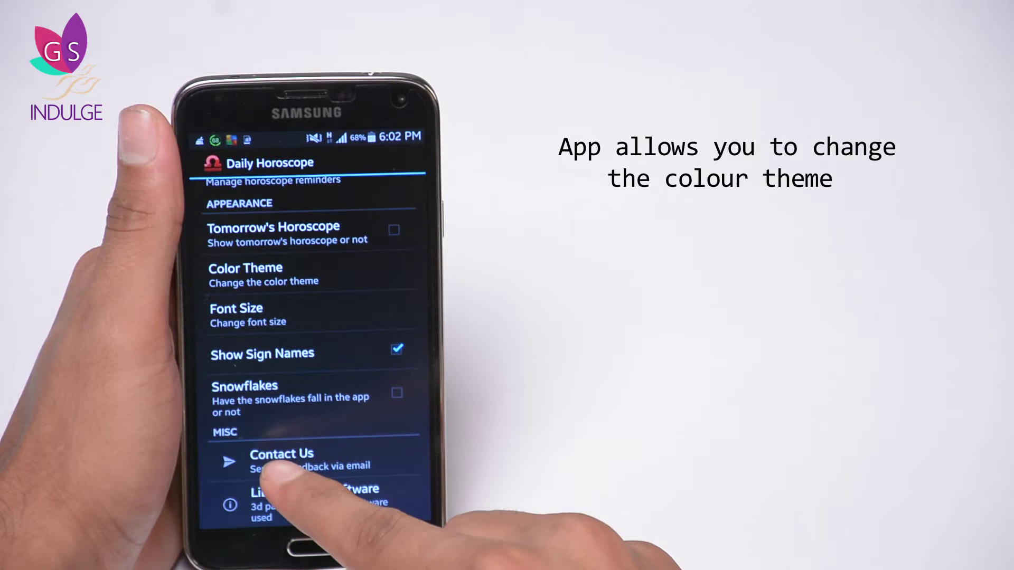
pyautogui.moveTo(397, 294); pyautogui.dragTo(340, 368)
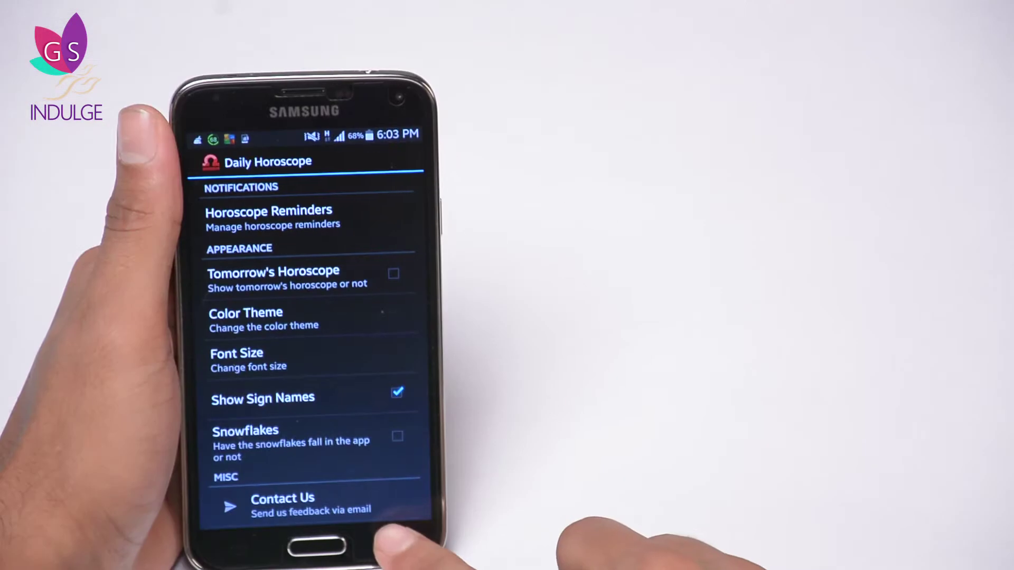
# Leave settings for the Ice Blue-tinted horoscopes, briefly showing the overflow menu.
pyautogui.click(394, 545)
pyautogui.click(404, 159)
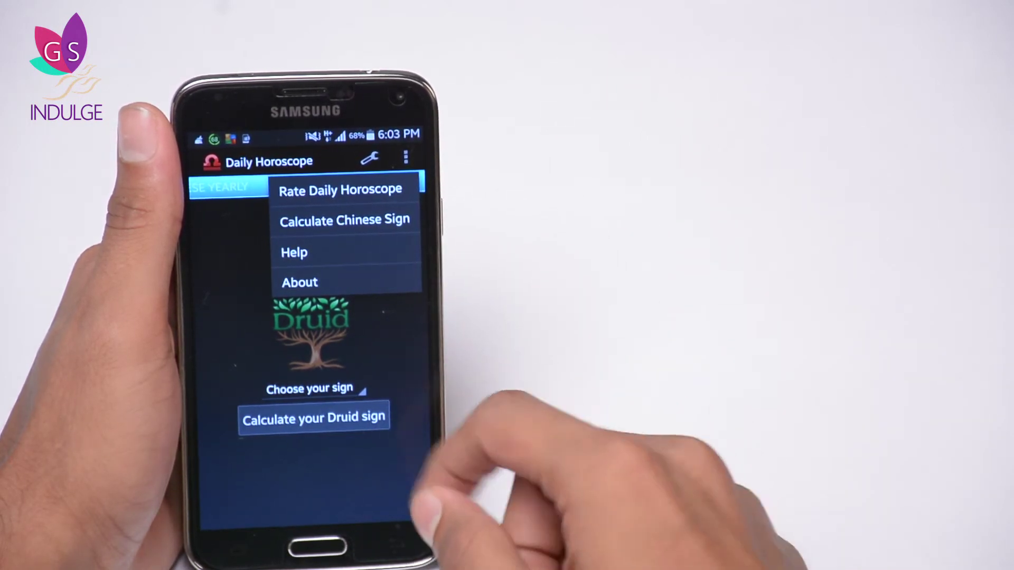
pyautogui.click(227, 328)
# Swipe past the Daily page to the Zodiac Yearly page of twelve signs.
pyautogui.moveTo(416, 284); pyautogui.dragTo(437, 277)
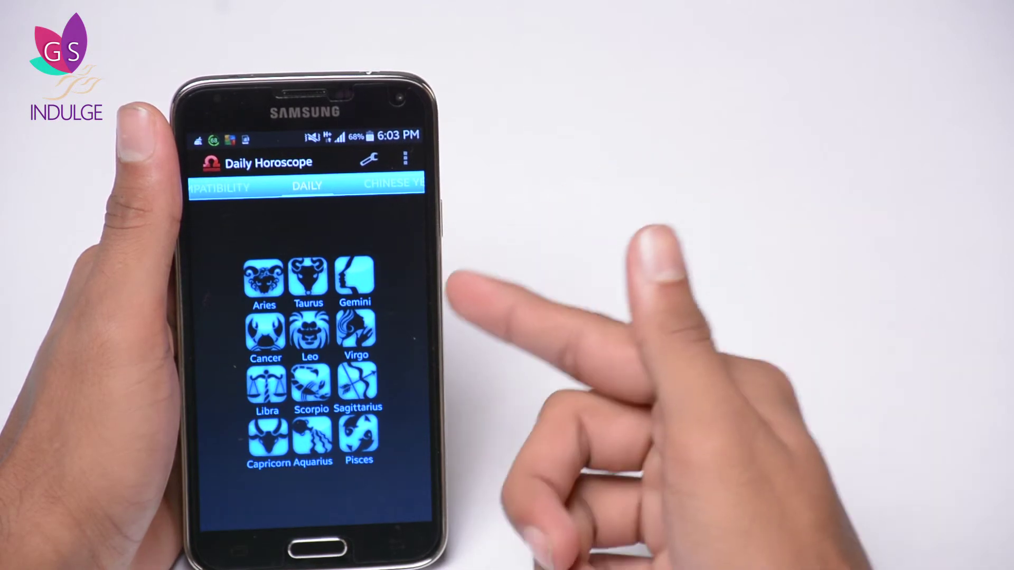
pyautogui.moveTo(339, 339); pyautogui.dragTo(404, 333)
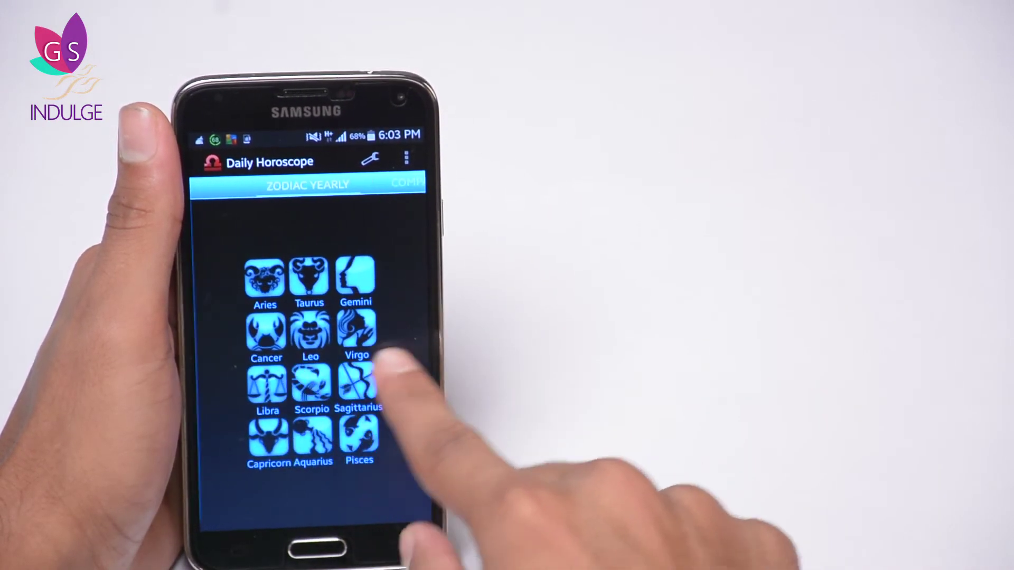